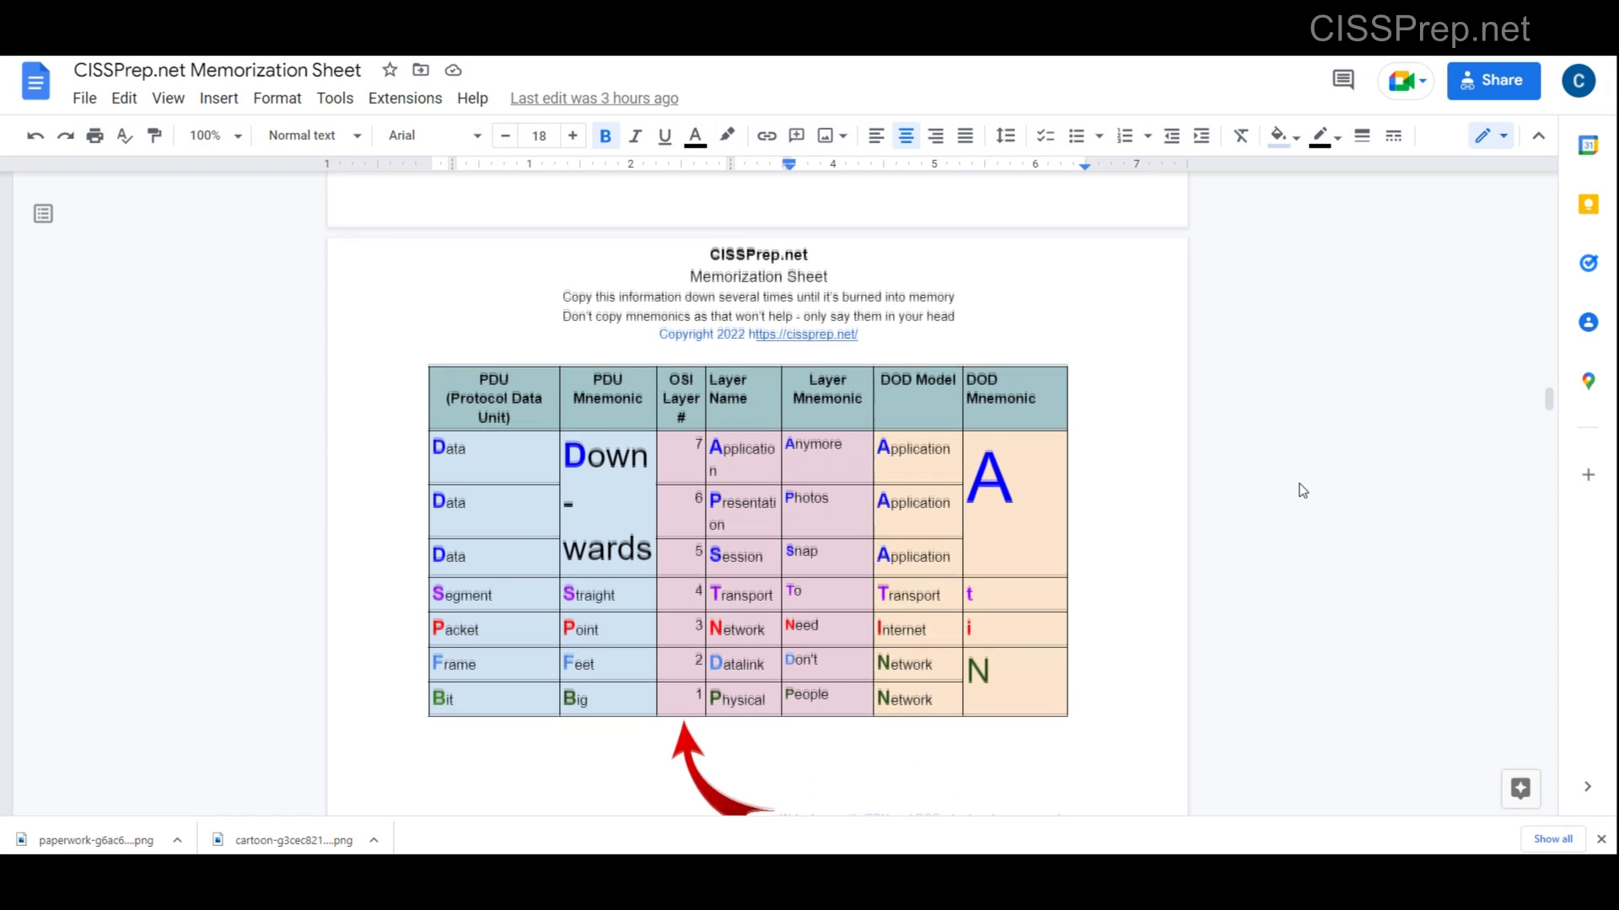
{"action": "scroll", "coordinate": [1303, 487], "scroll_direction": "up", "scroll_amount": 1}
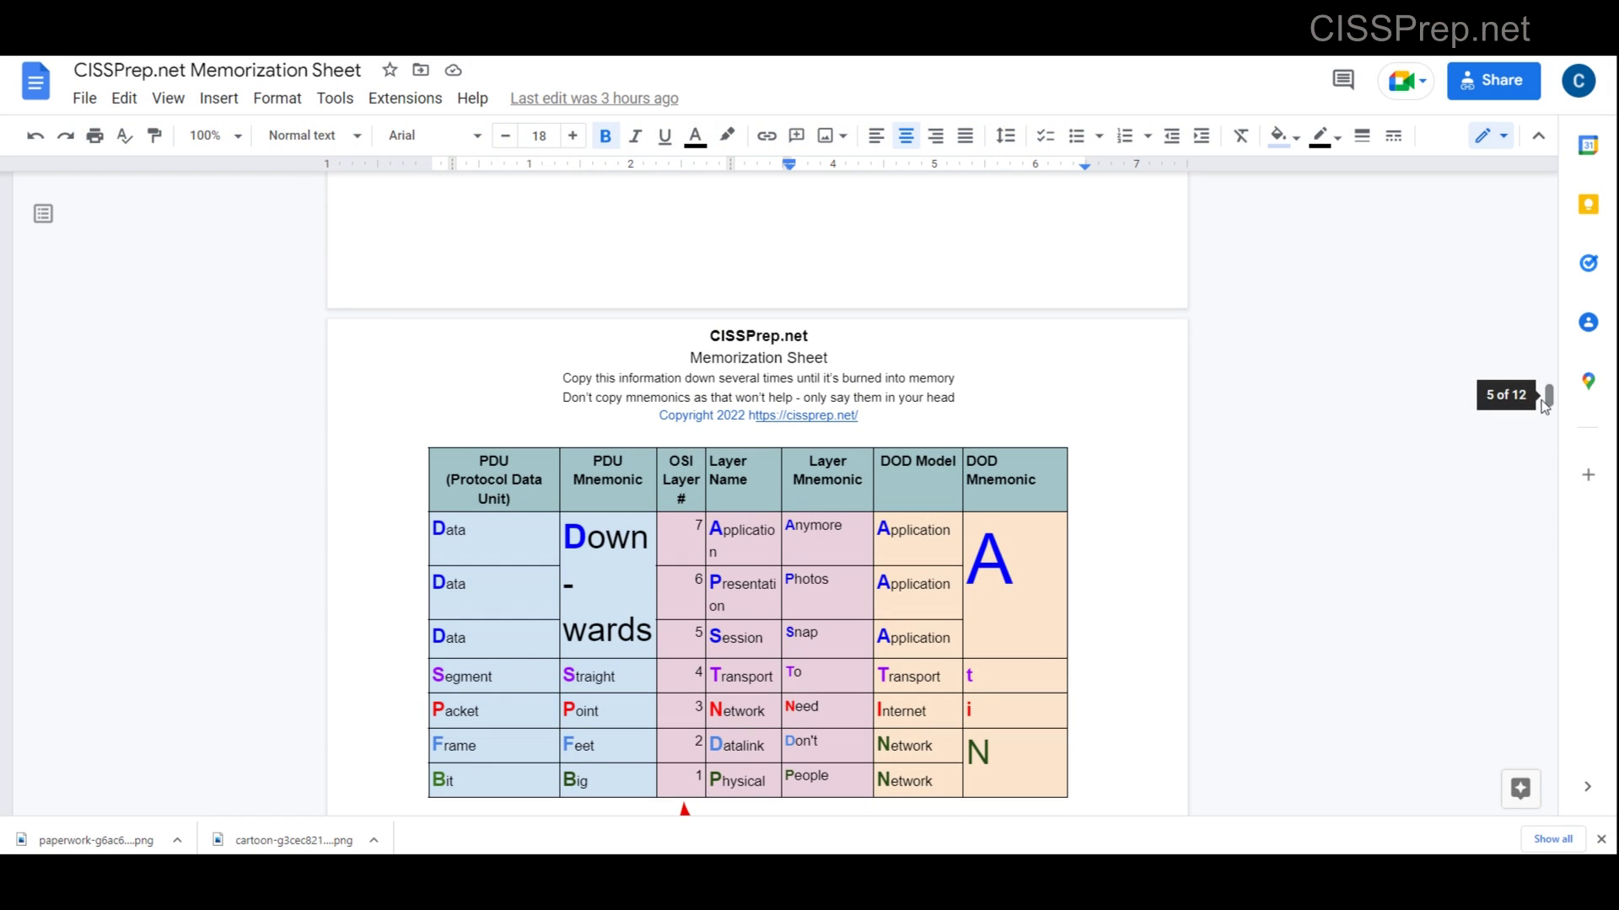
Open the File menu, dismiss it, and open it again without choosing anything.
{"action": "left_click", "coordinate": [82, 98]}
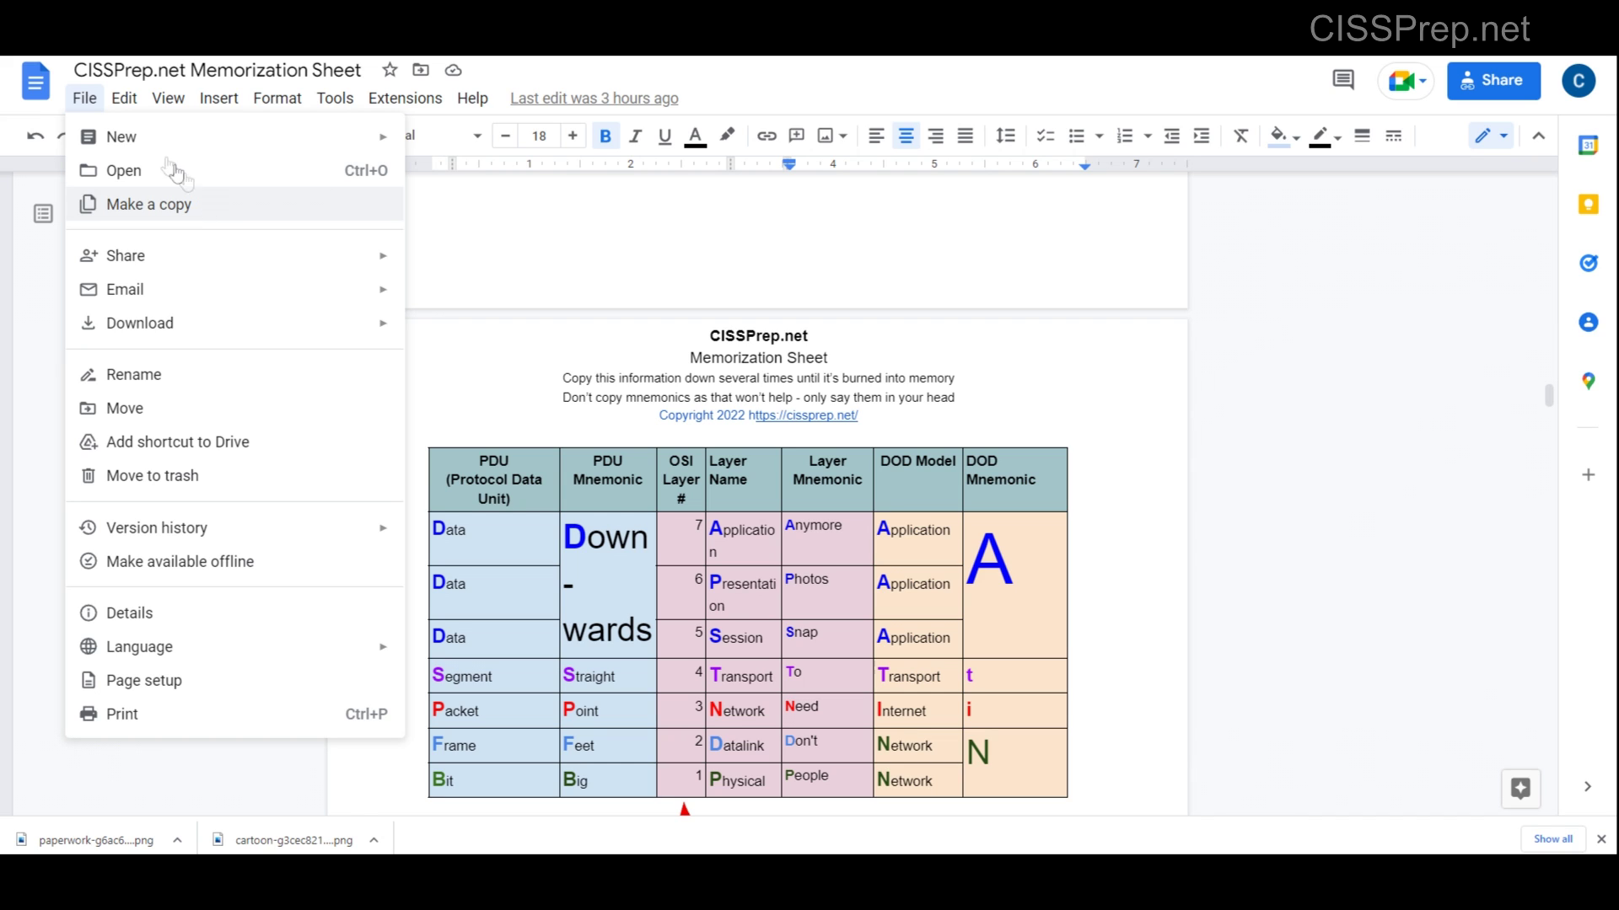
{"action": "left_click", "coordinate": [125, 98]}
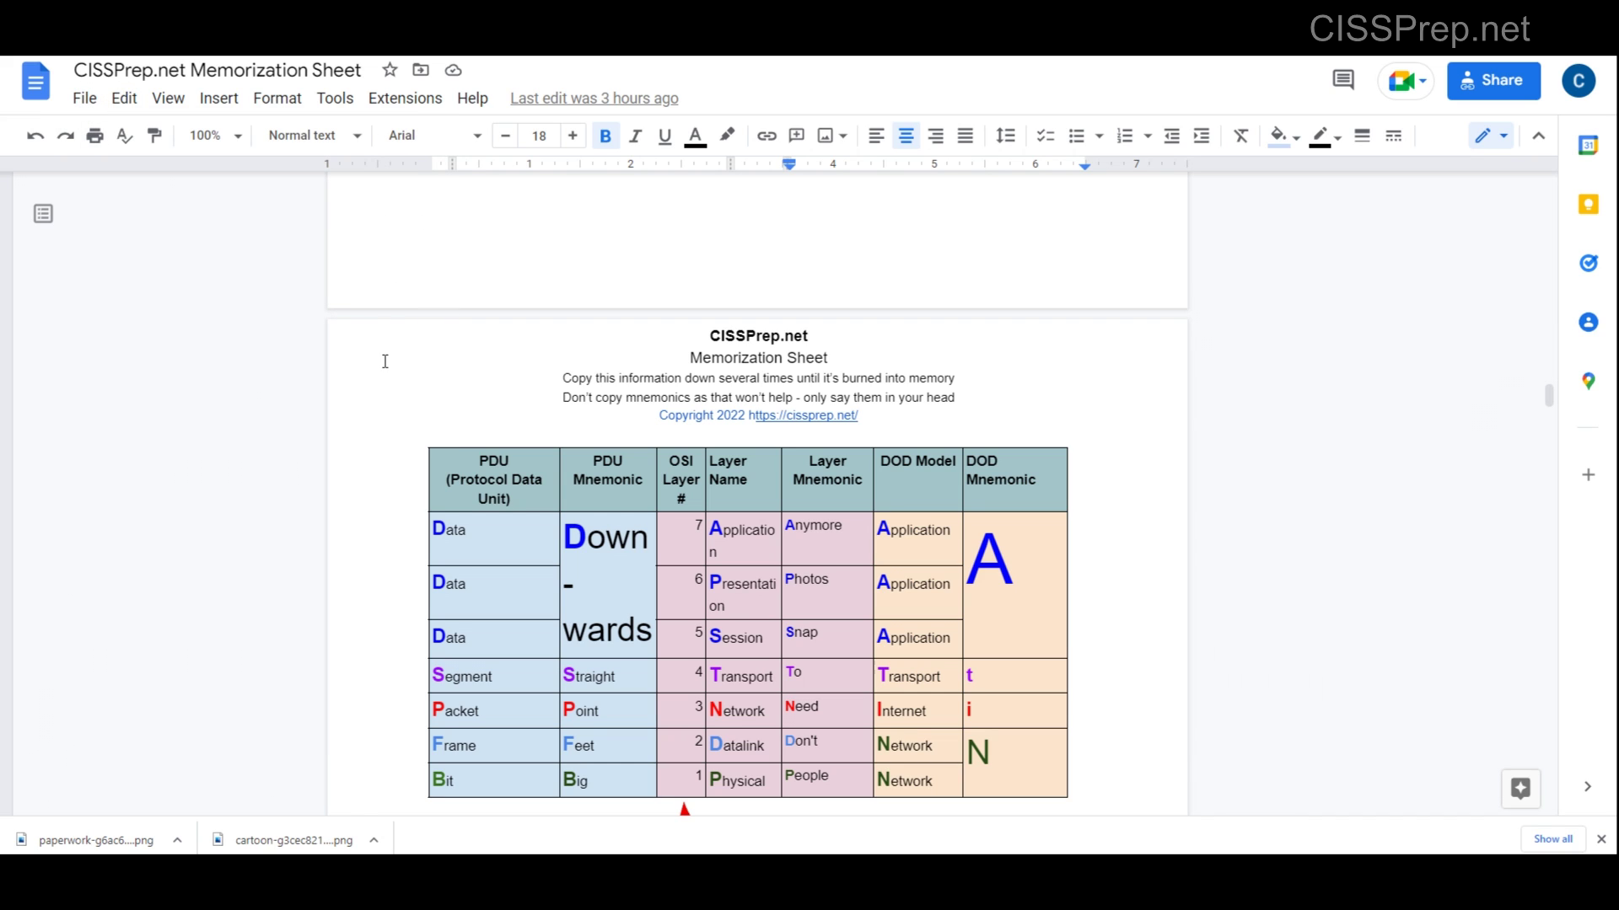
{"action": "left_click", "coordinate": [84, 97]}
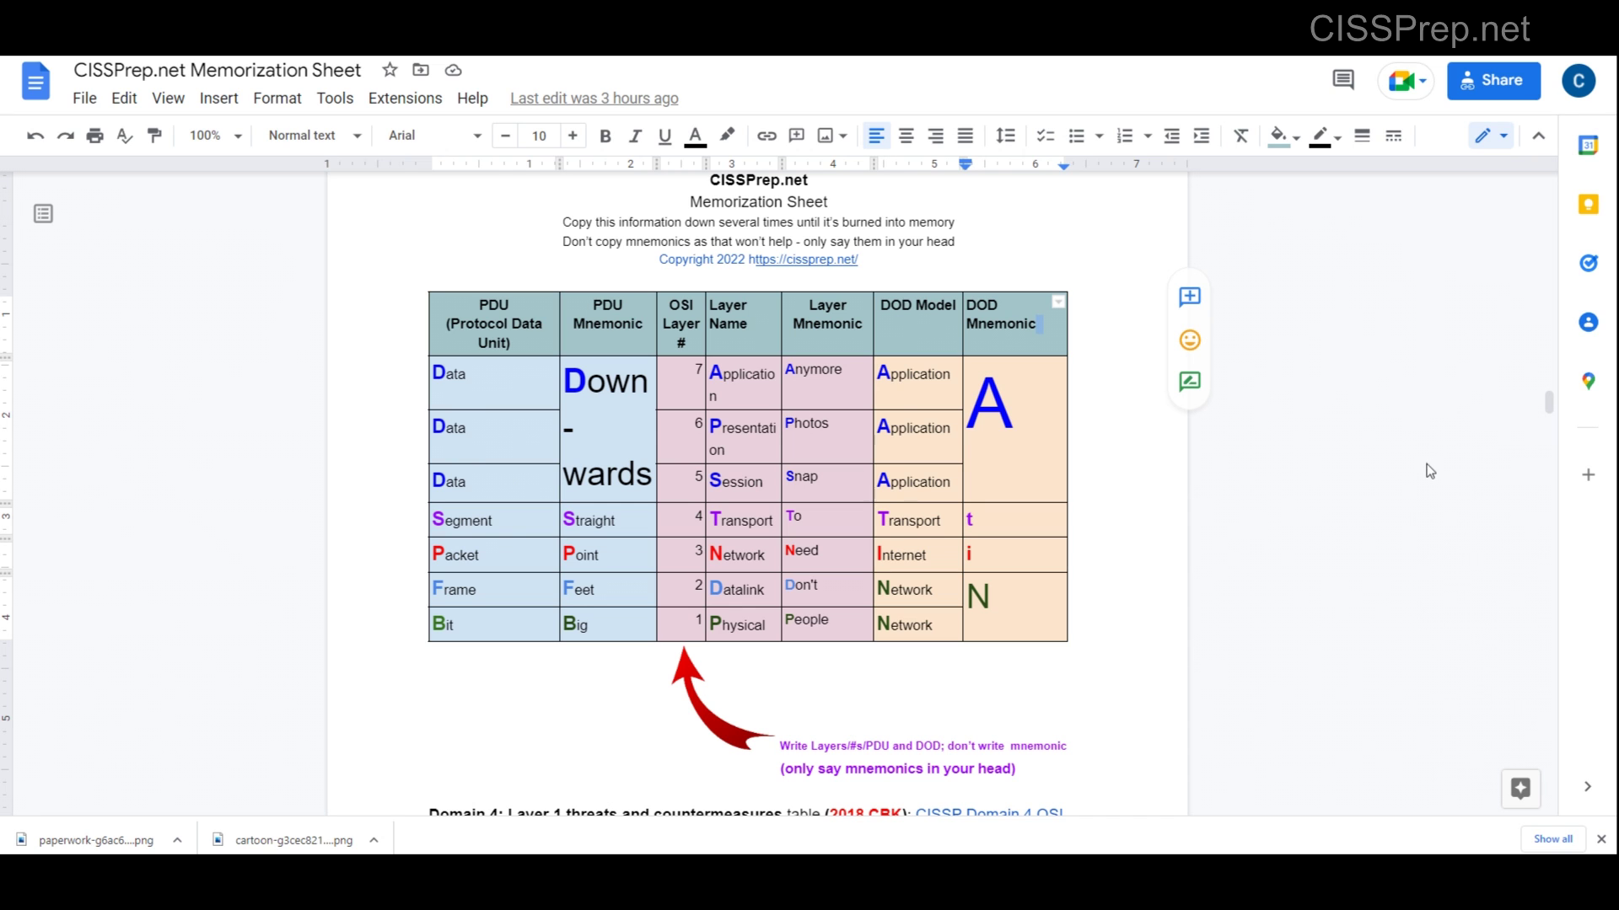
Zoom the browser to 175% so the OSI/DOD mnemonic table fills the screen.
{"action": "key", "text": "ctrl+plus"}
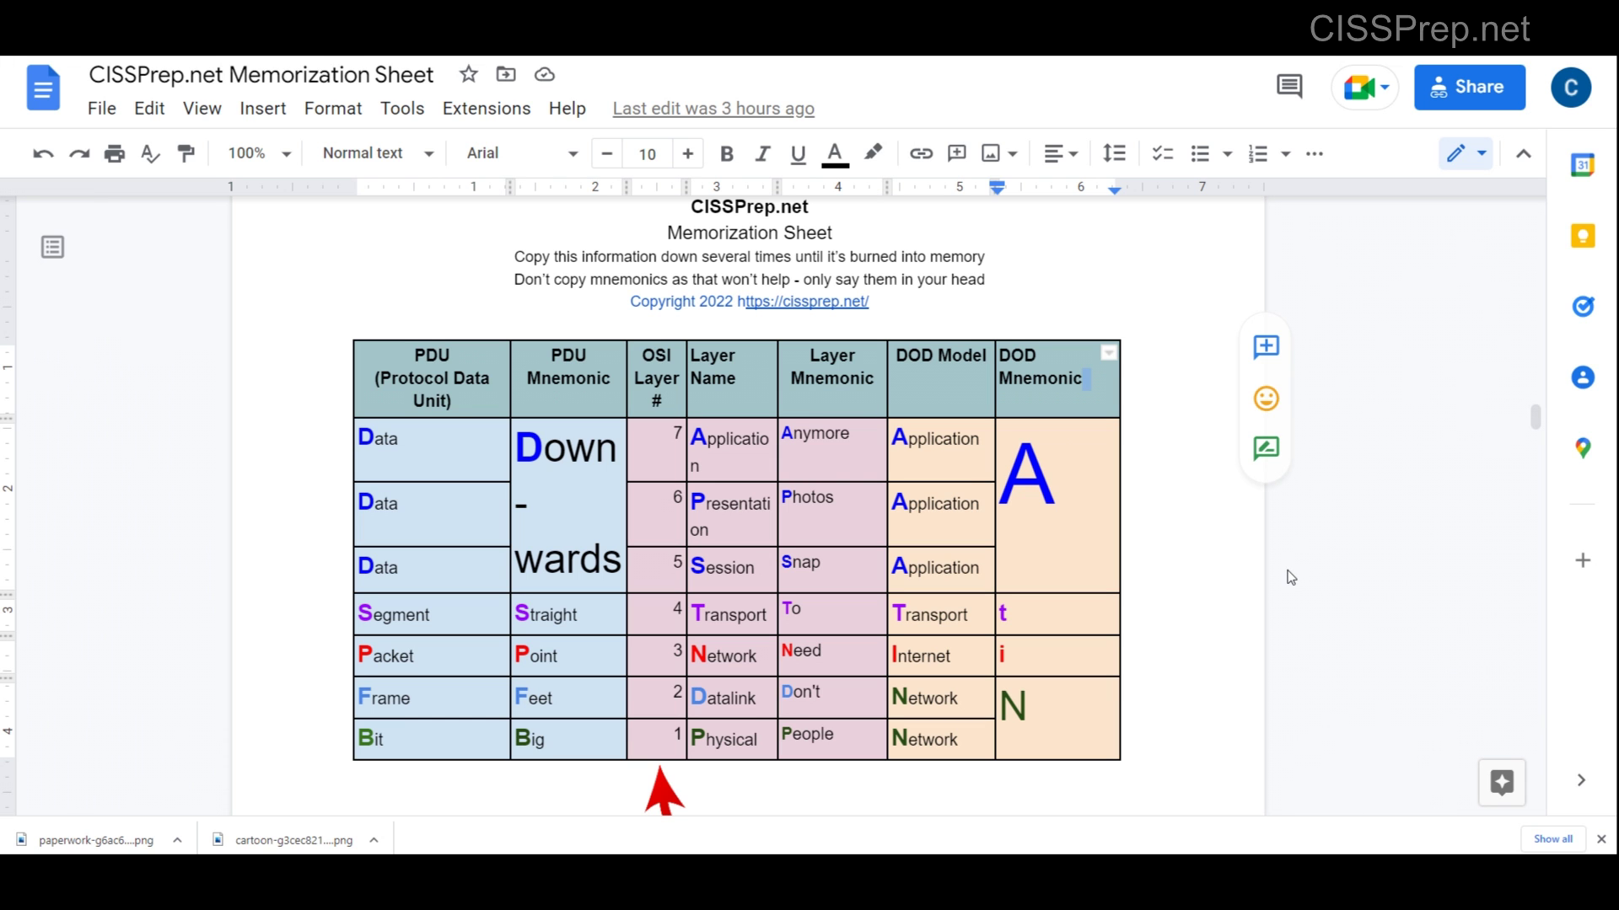
{"action": "key", "text": "ctrl+plus"}
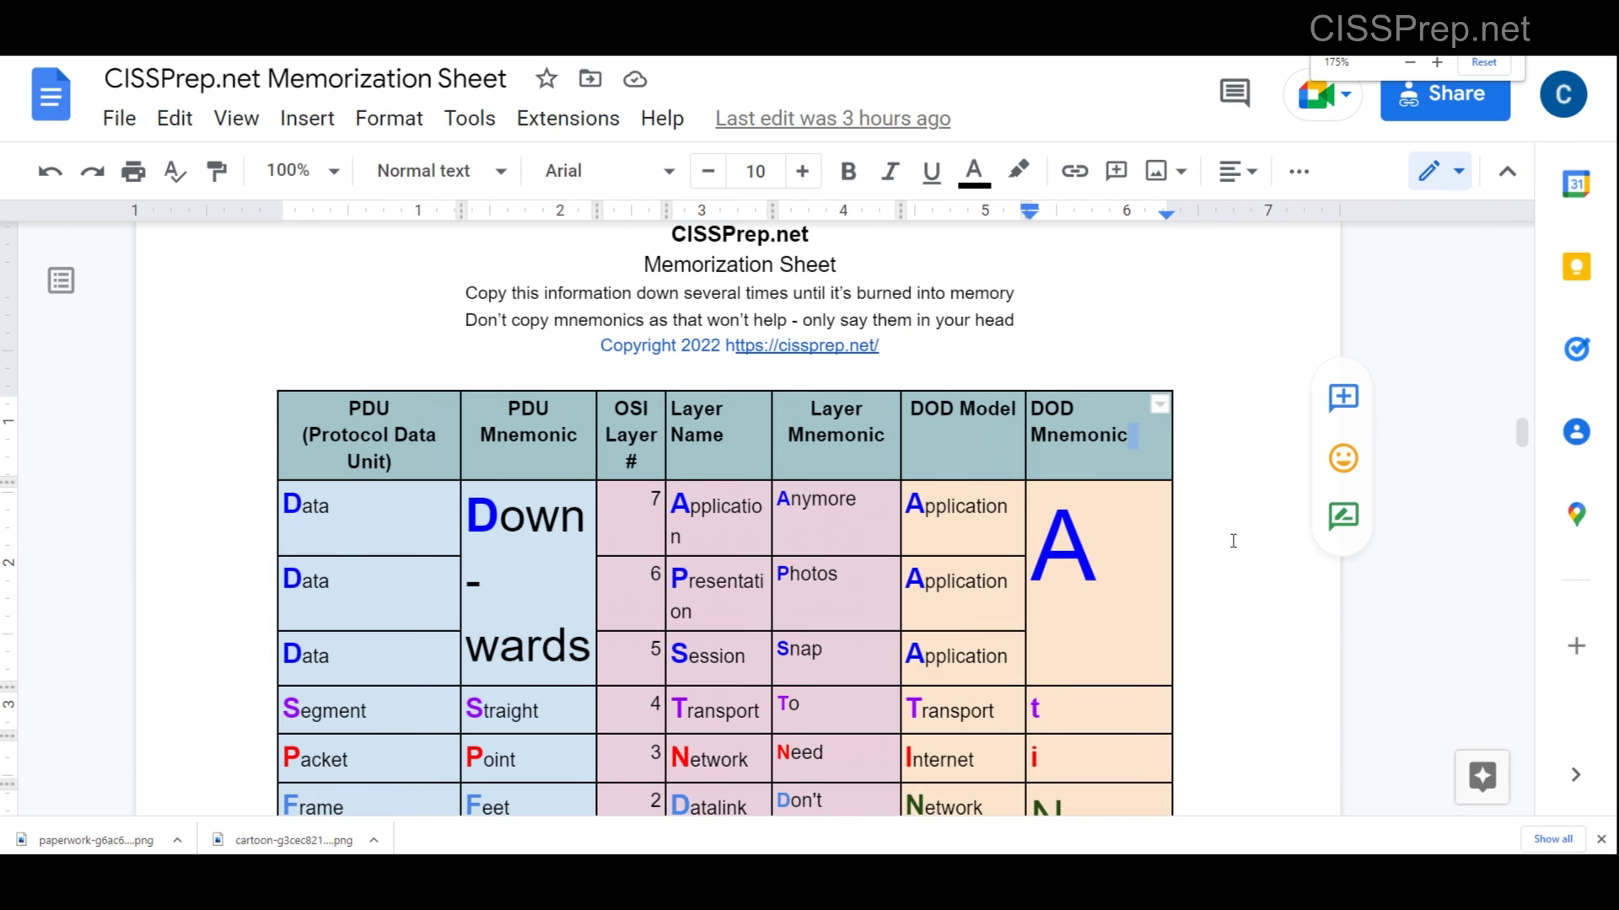
{"action": "scroll", "coordinate": [1233, 541], "scroll_direction": "down", "scroll_amount": 2}
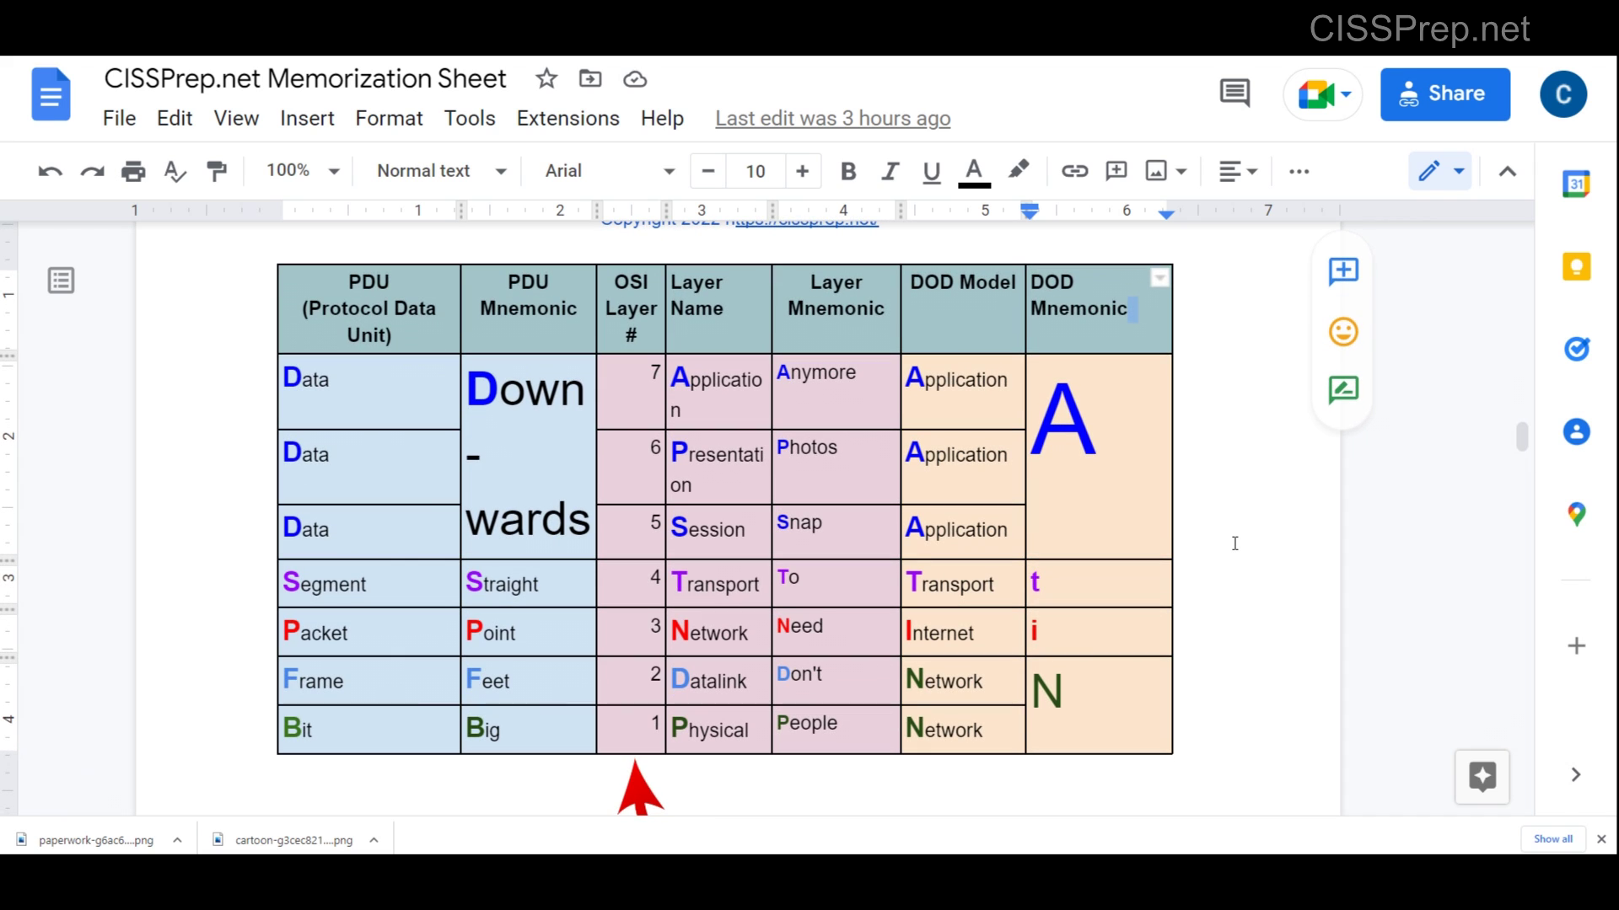